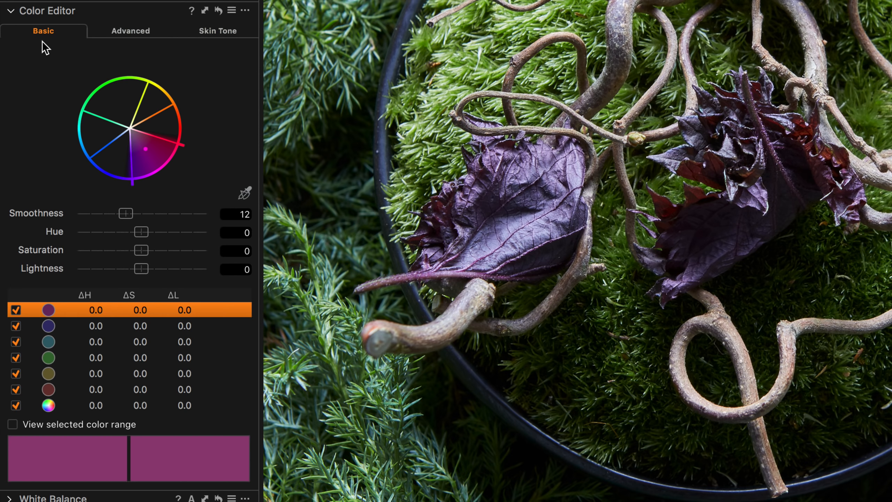
click(134, 32)
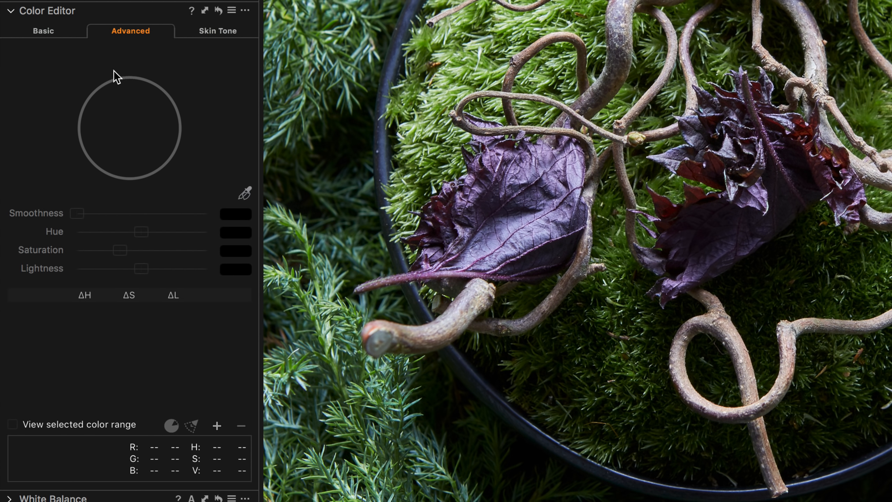
click(40, 31)
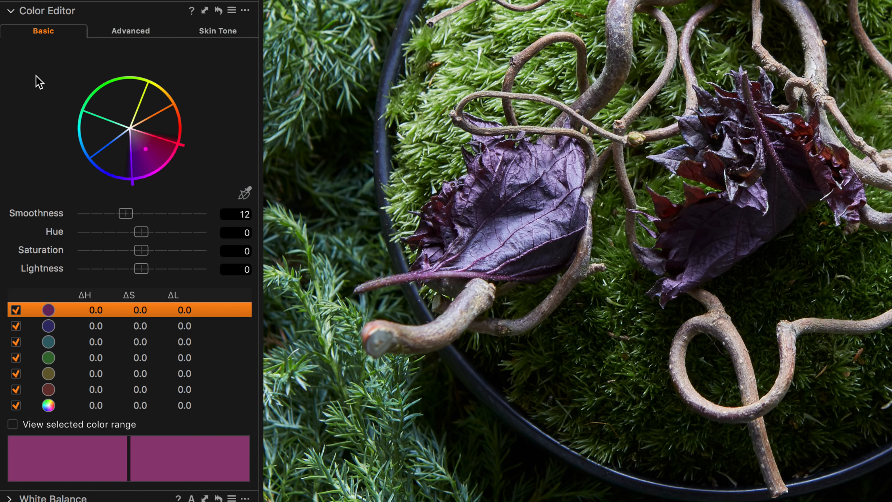
click(105, 343)
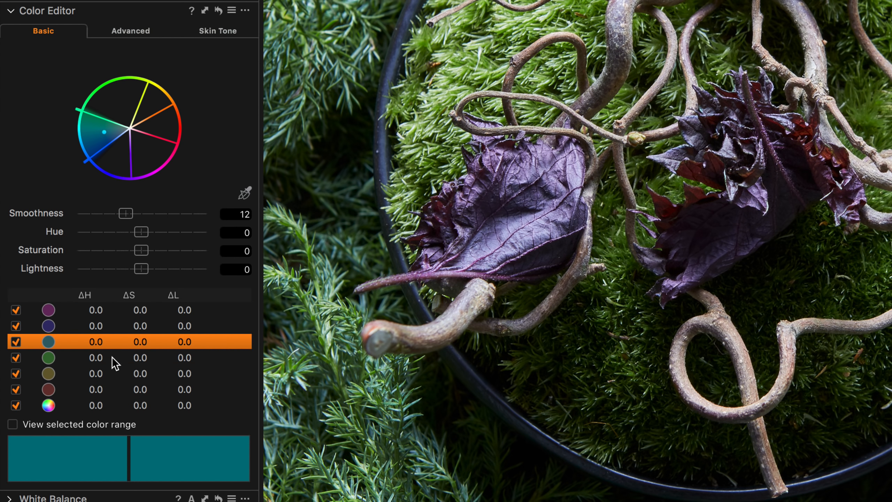
click(115, 358)
click(109, 407)
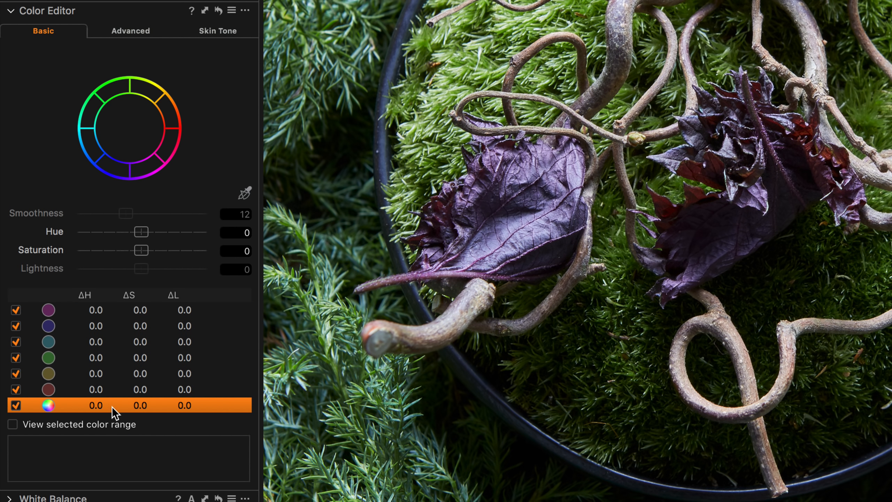
Step: Set the lightness of the basic green color range to -3.9
click(113, 358)
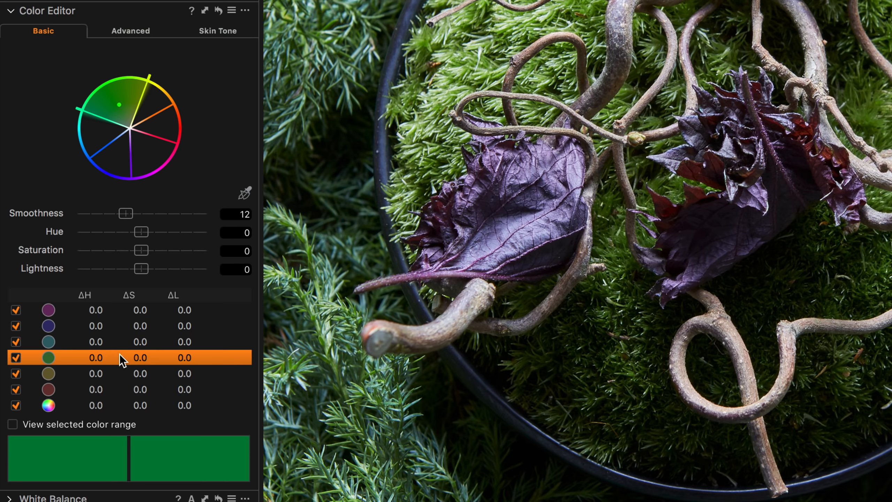
drag(141, 268, 114, 273)
Step: Extend the blue color range through purple to magenta so it covers the dark leaves, and adjust its lightness
click(114, 326)
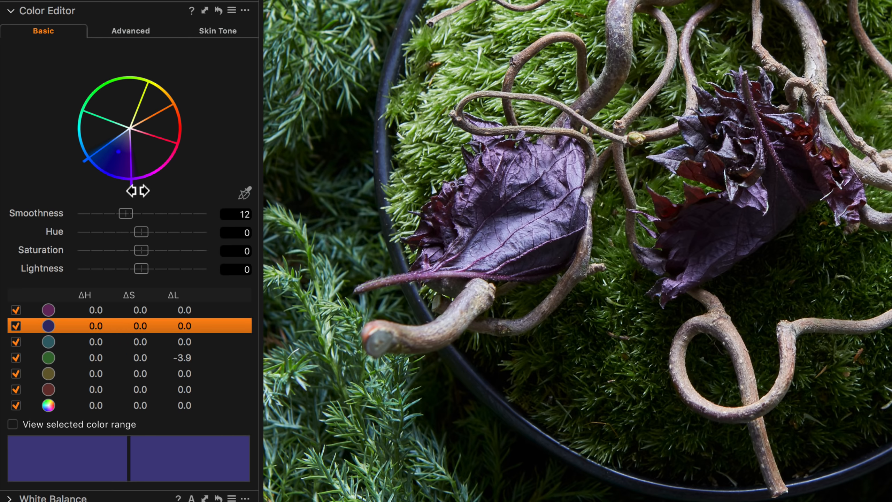
drag(135, 192, 168, 186)
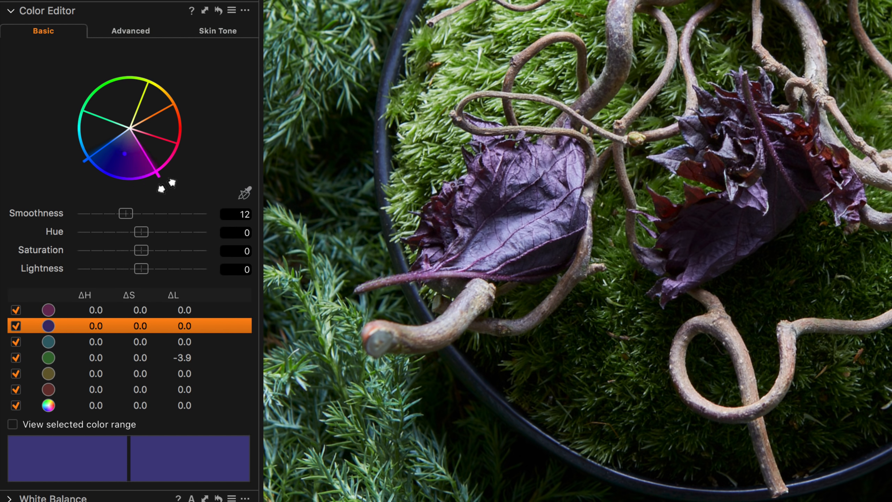
mouse_move(167, 185)
mouse_down()
mouse_move(116, 194)
mouse_move(163, 188)
mouse_up()
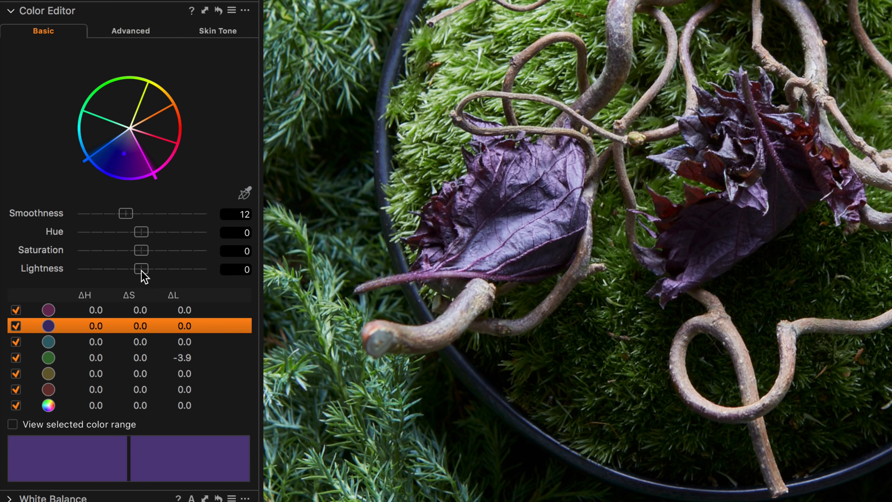
drag(141, 270, 106, 240)
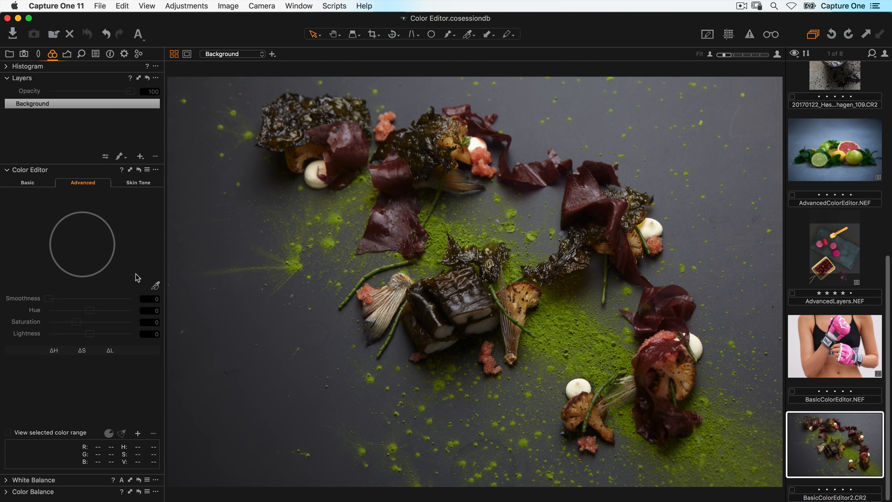
Step: Sample the green powder as an advanced color range and raise its lower saturation limit to exclude the least saturated tones
click(155, 286)
click(442, 226)
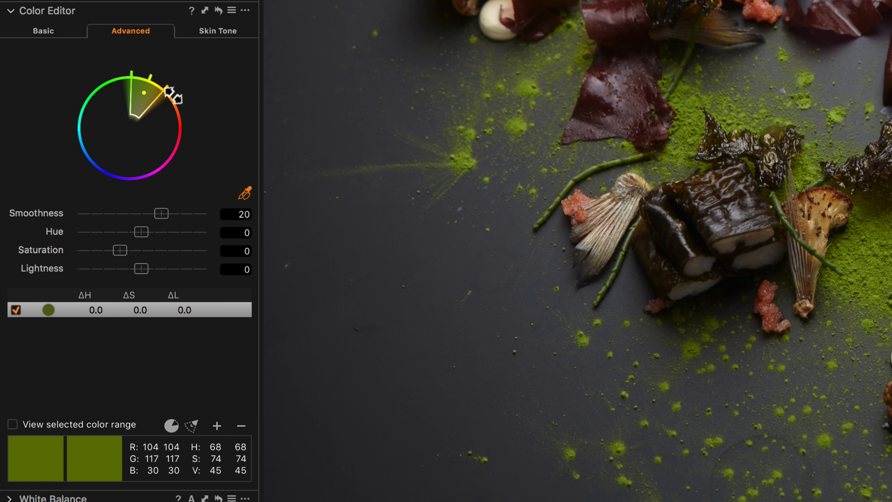
mouse_move(173, 91)
mouse_down()
mouse_move(188, 108)
mouse_move(177, 94)
mouse_up()
mouse_move(138, 126)
mouse_down()
mouse_move(149, 109)
mouse_move(144, 116)
mouse_up()
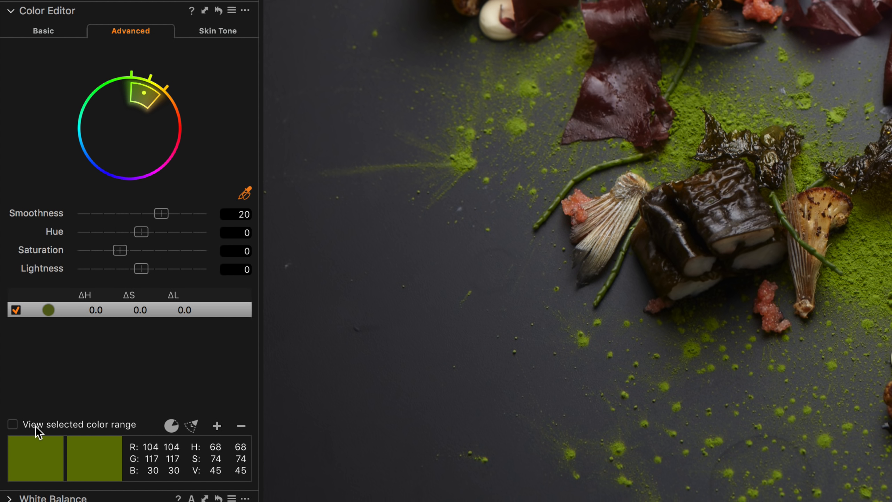
Step: Preview only the selected color range on the image and adjust the boundaries of the green selection on the color wheel
click(13, 425)
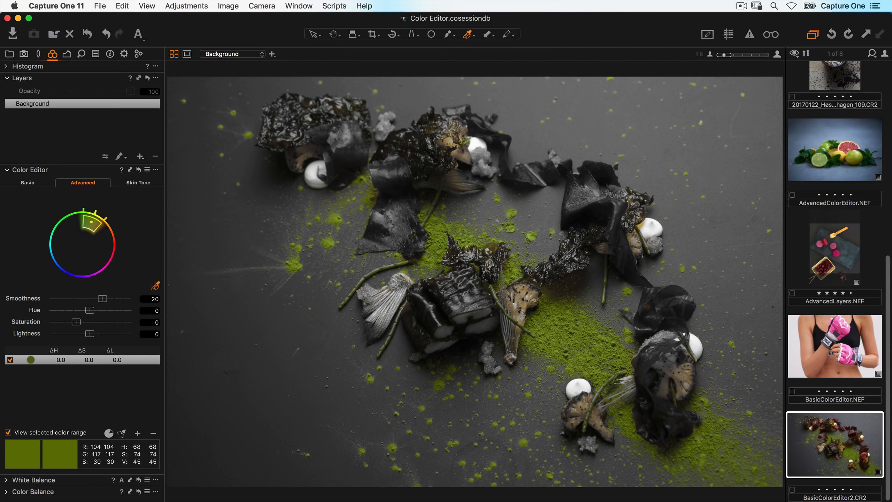
click(122, 436)
drag(86, 247, 101, 225)
Step: Try a smoothness of 30 on the green range, set it to 1, and turn off the selected color range preview
drag(102, 299, 15, 297)
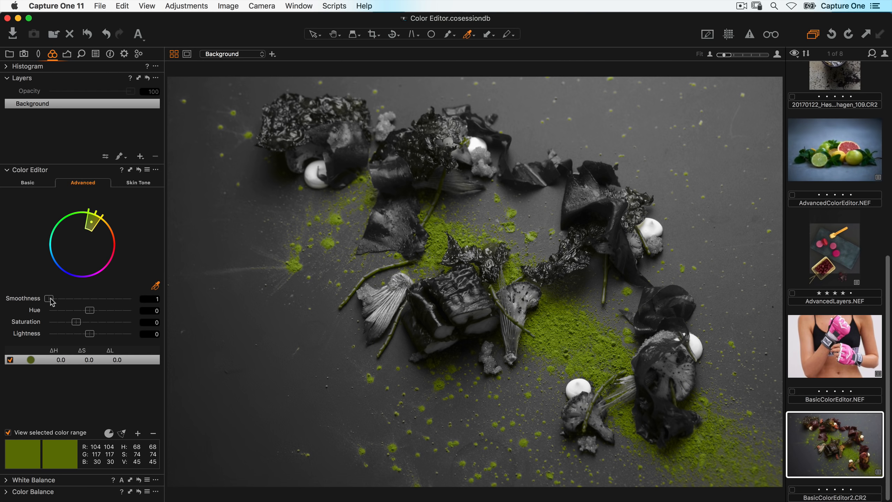
drag(51, 301, 137, 298)
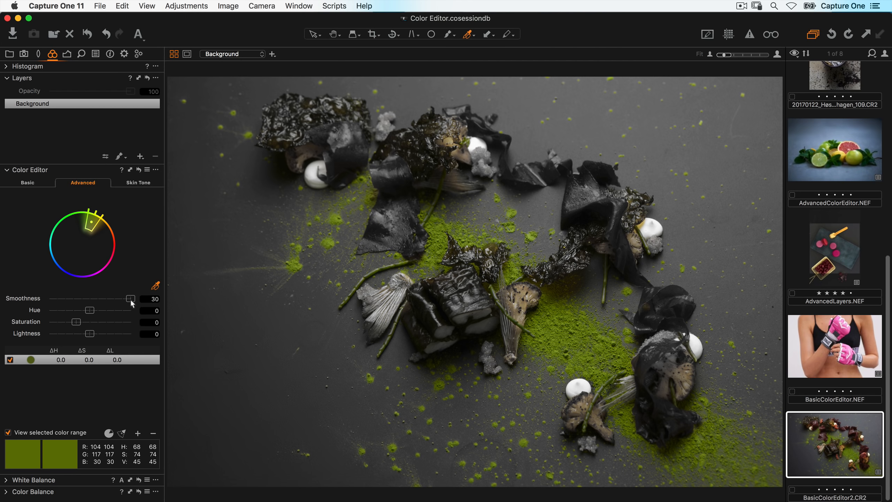
drag(130, 299, 50, 303)
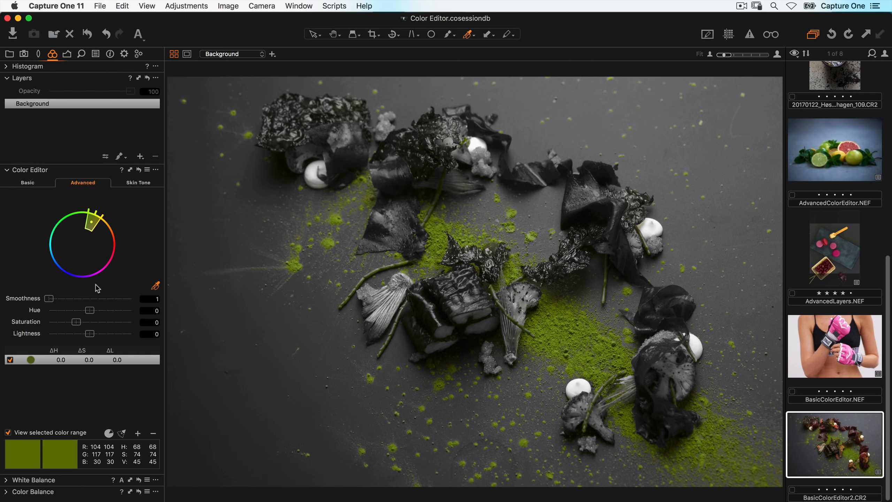
click(9, 433)
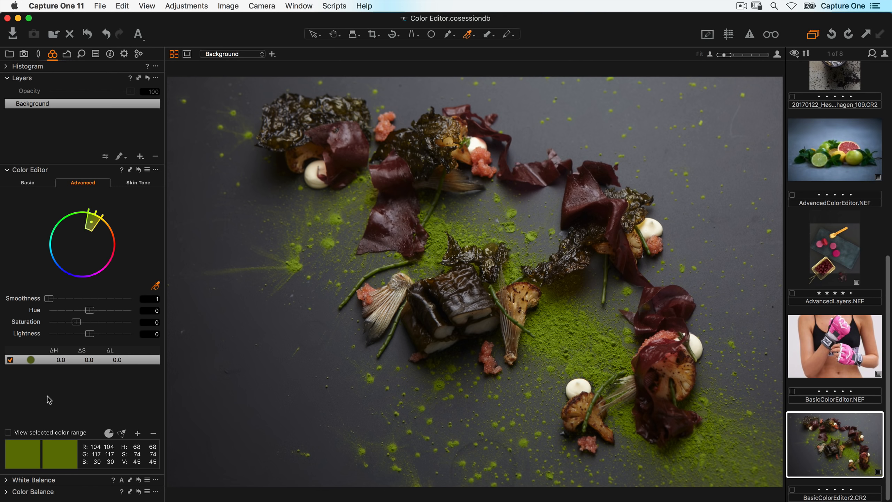
Step: Set the green range's hue to 6, saturation to -16 and lightness to -14.1, and sample the dark red food color
drag(89, 334, 71, 322)
drag(90, 310, 89, 332)
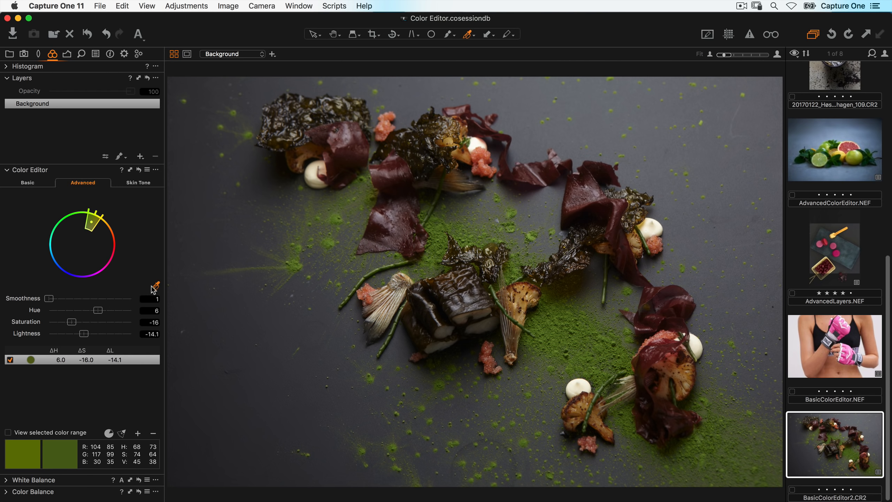
click(349, 159)
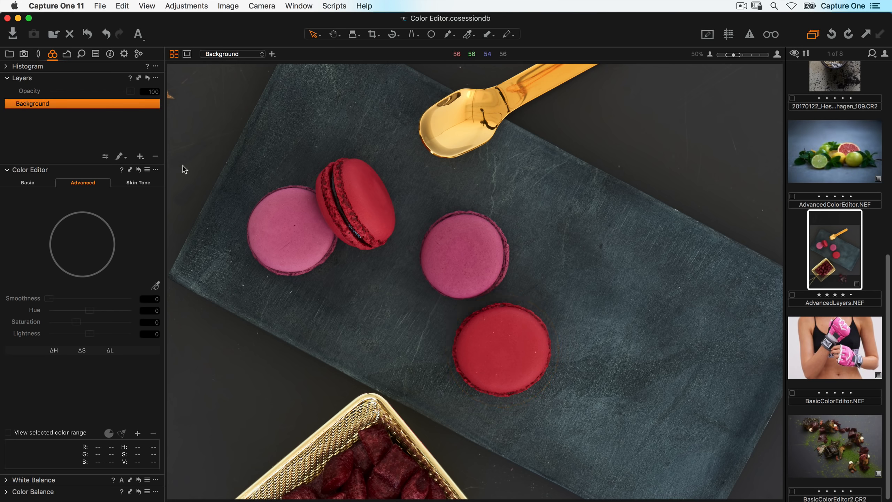
Step: Add an adjustment layer named Macaroon and brush its mask over the red macaron lying flat on the slate
click(140, 158)
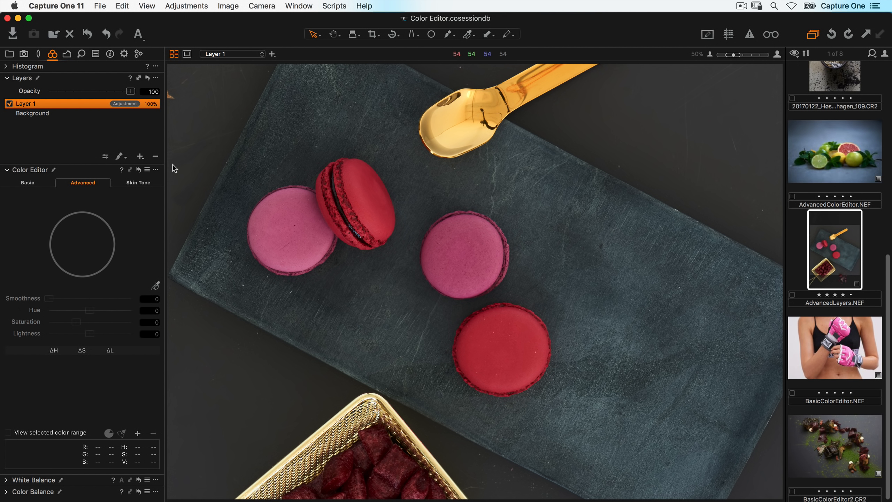
text(Macaroon)
key(Return)
click(119, 156)
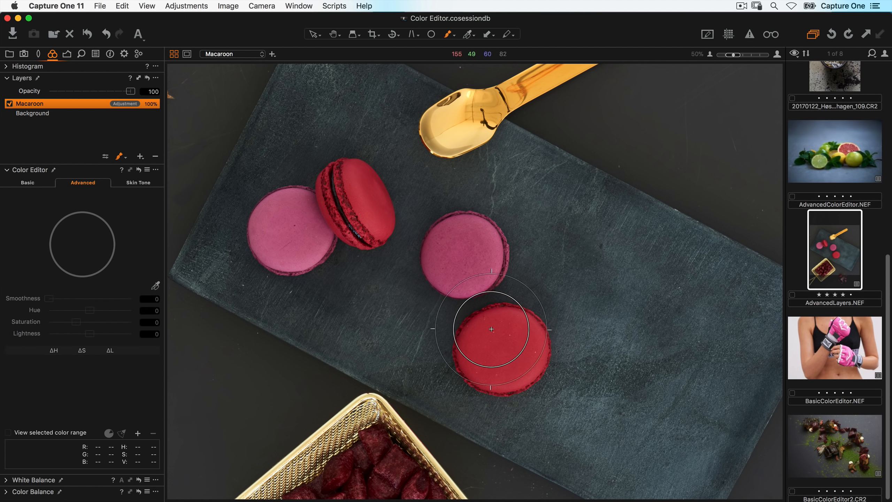
click(499, 344)
mouse_move(501, 347)
mouse_down()
mouse_move(505, 357)
mouse_move(501, 346)
mouse_up()
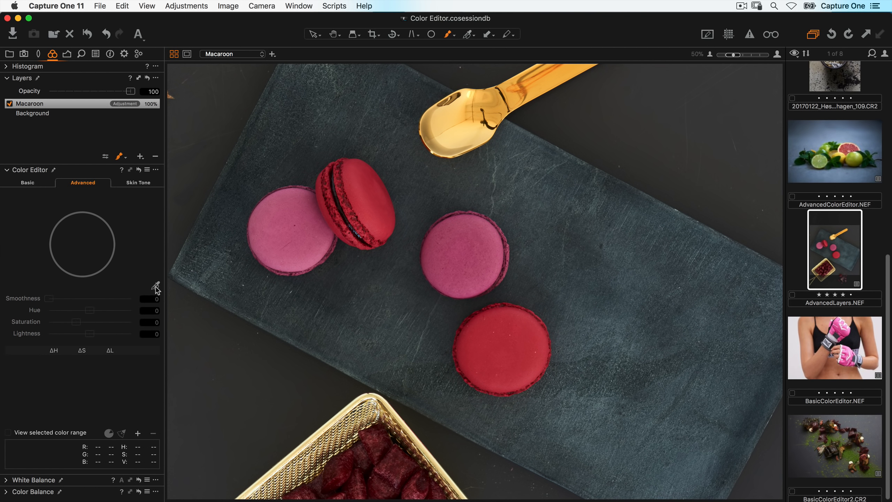
Step: Sample the masked macaron's red on the Macaroon layer and adjust that color range's lightness and hue
click(155, 286)
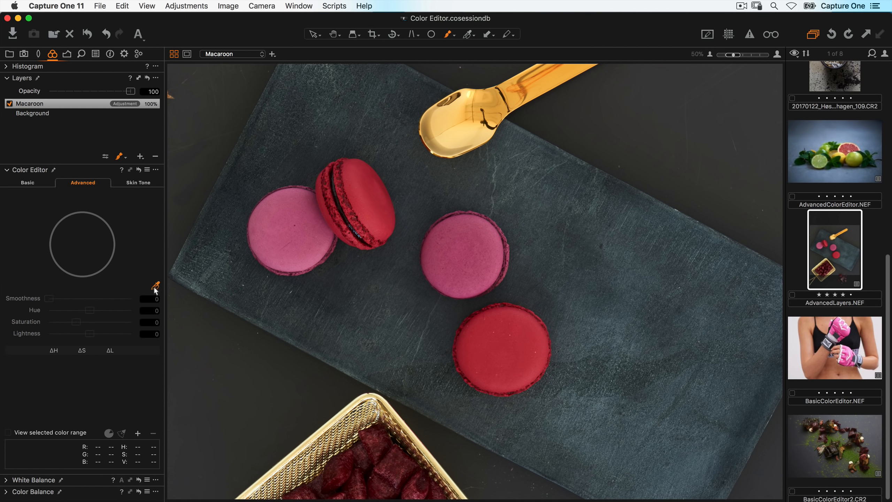
click(495, 341)
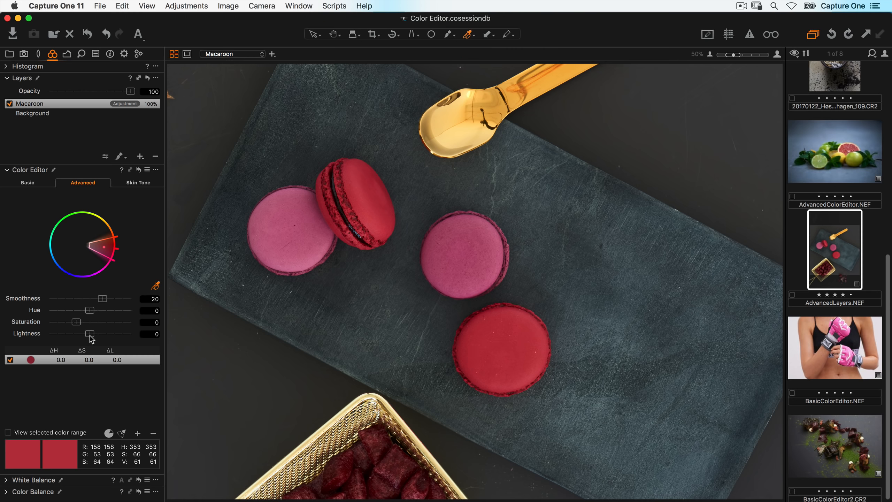
drag(97, 335, 64, 310)
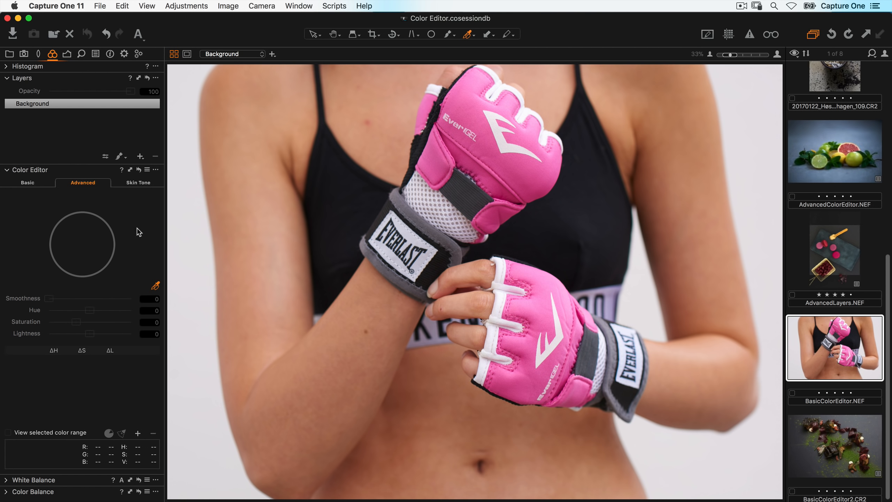
Step: Create a masked layer from the boxing gloves' sampled pink color range and check the mask overlay
click(455, 109)
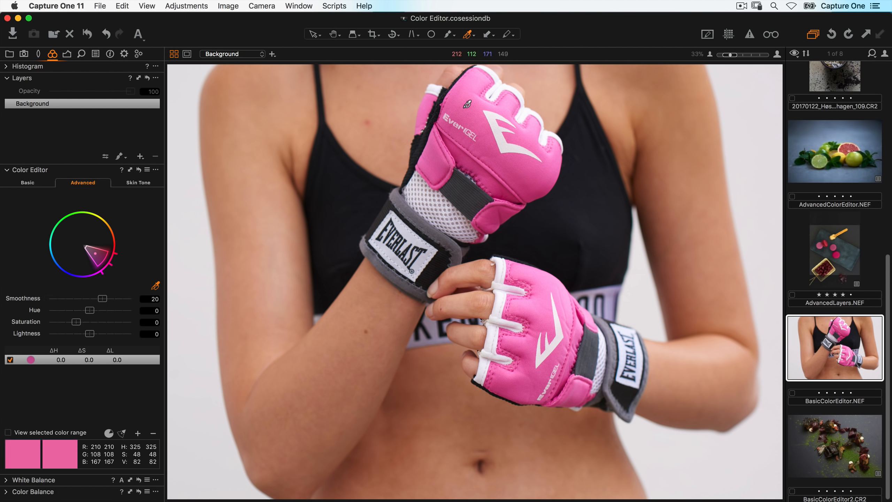
click(155, 170)
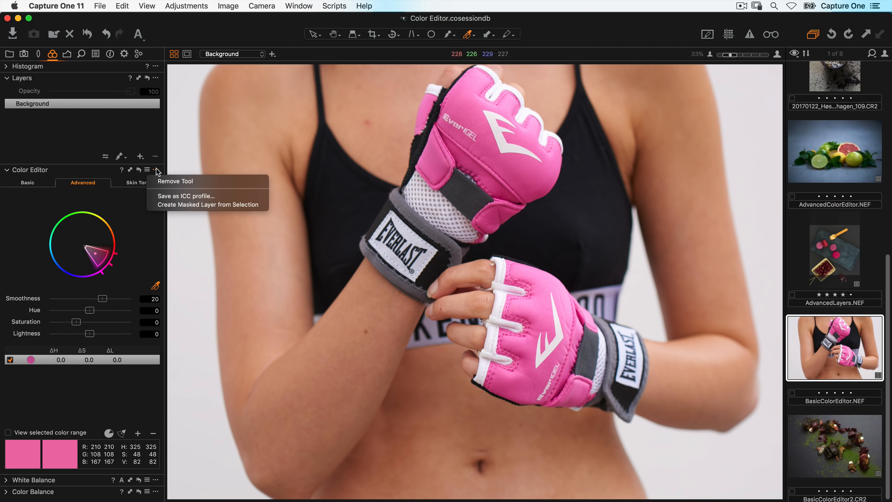
click(151, 205)
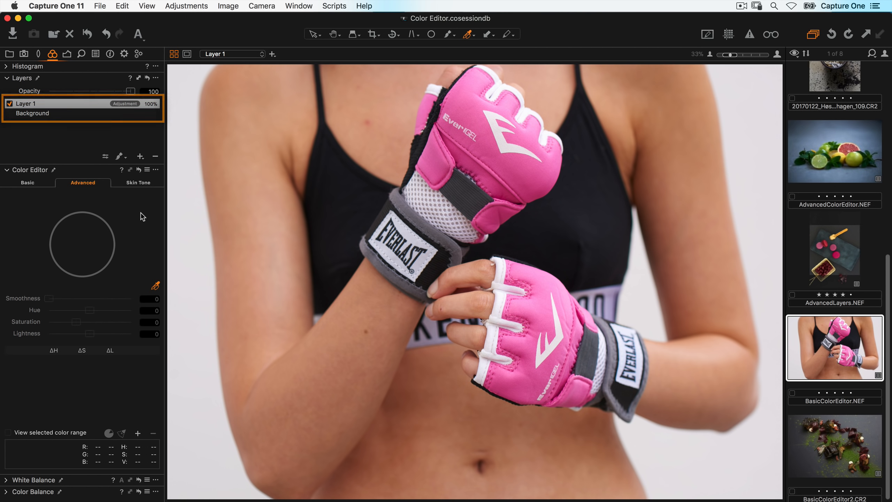
key(m)
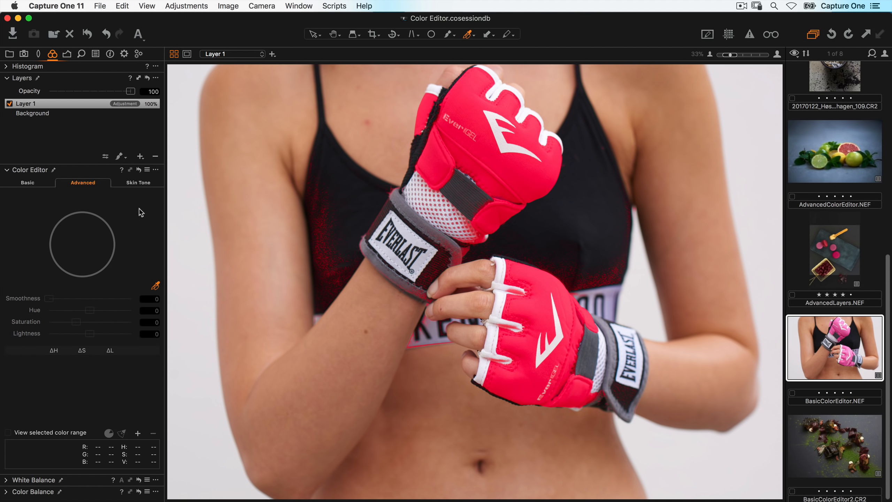
key(m)
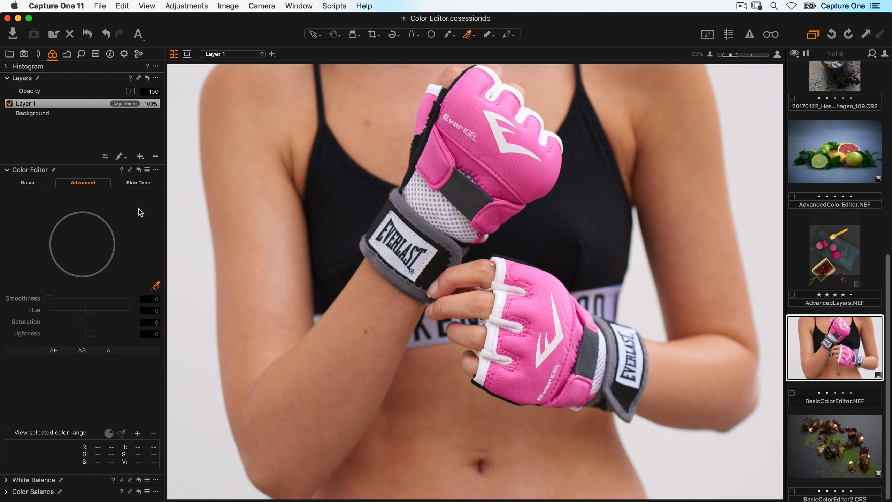
Step: Set the glove layer's contrast to 11 and exposure to -0.32, and raise its clarity with the Natural method
click(67, 55)
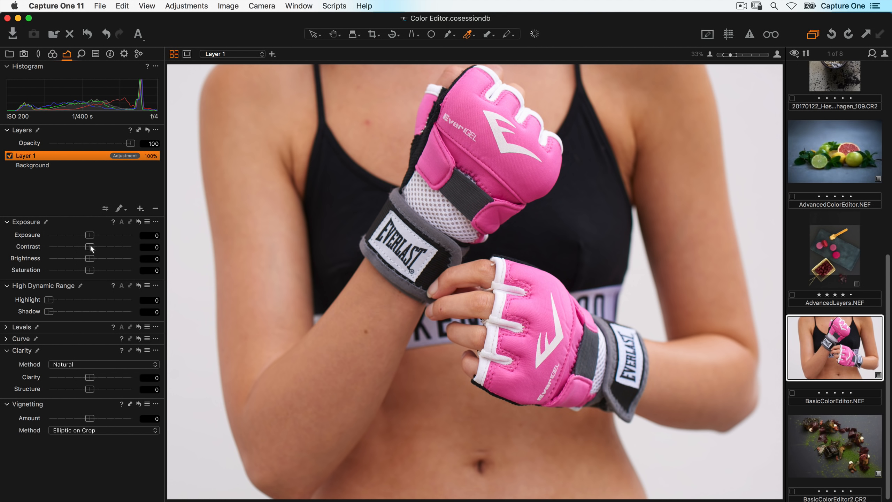
mouse_move(91, 247)
mouse_down()
mouse_move(101, 246)
mouse_move(83, 235)
mouse_up()
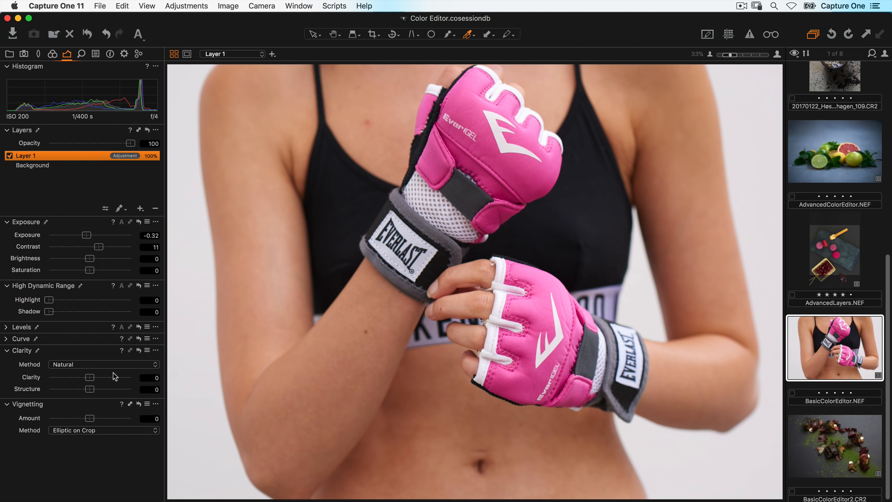
drag(90, 375, 104, 378)
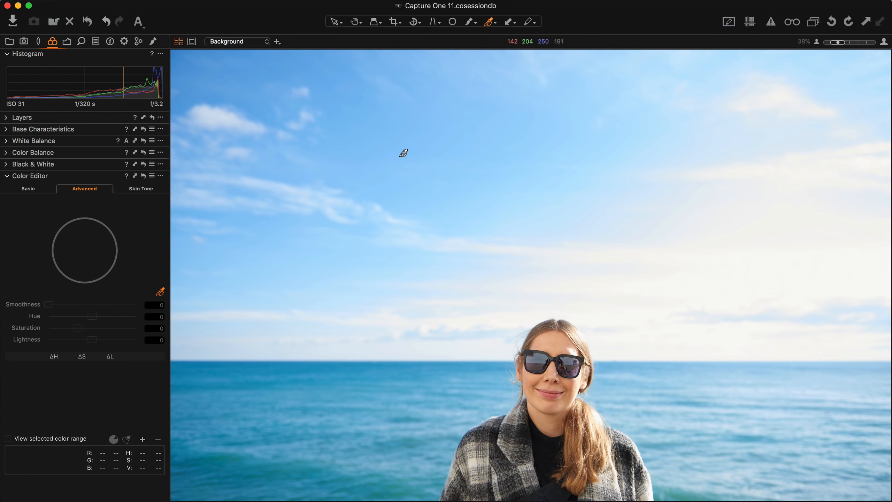
Step: Sample the blue sky and set its saturation to -46.2, lightness to -36.4 and hue to -0.8
click(403, 153)
mouse_move(76, 328)
mouse_down()
mouse_move(64, 328)
mouse_move(80, 343)
mouse_move(92, 322)
mouse_up()
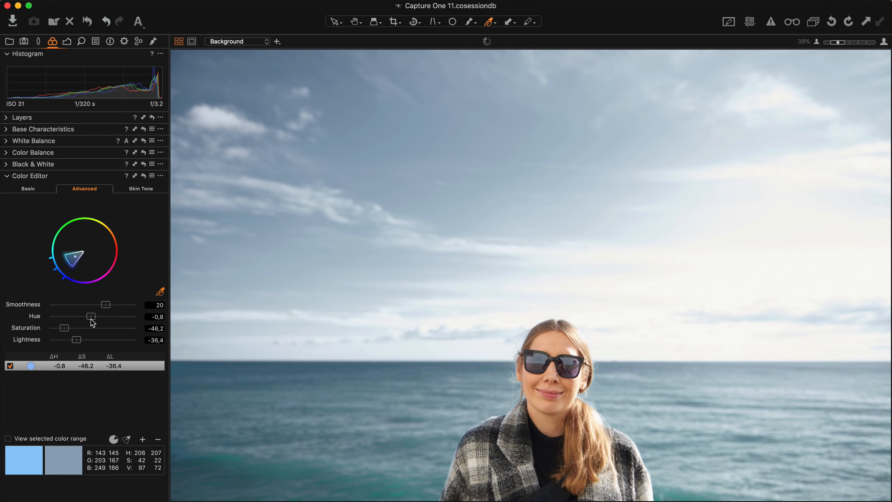